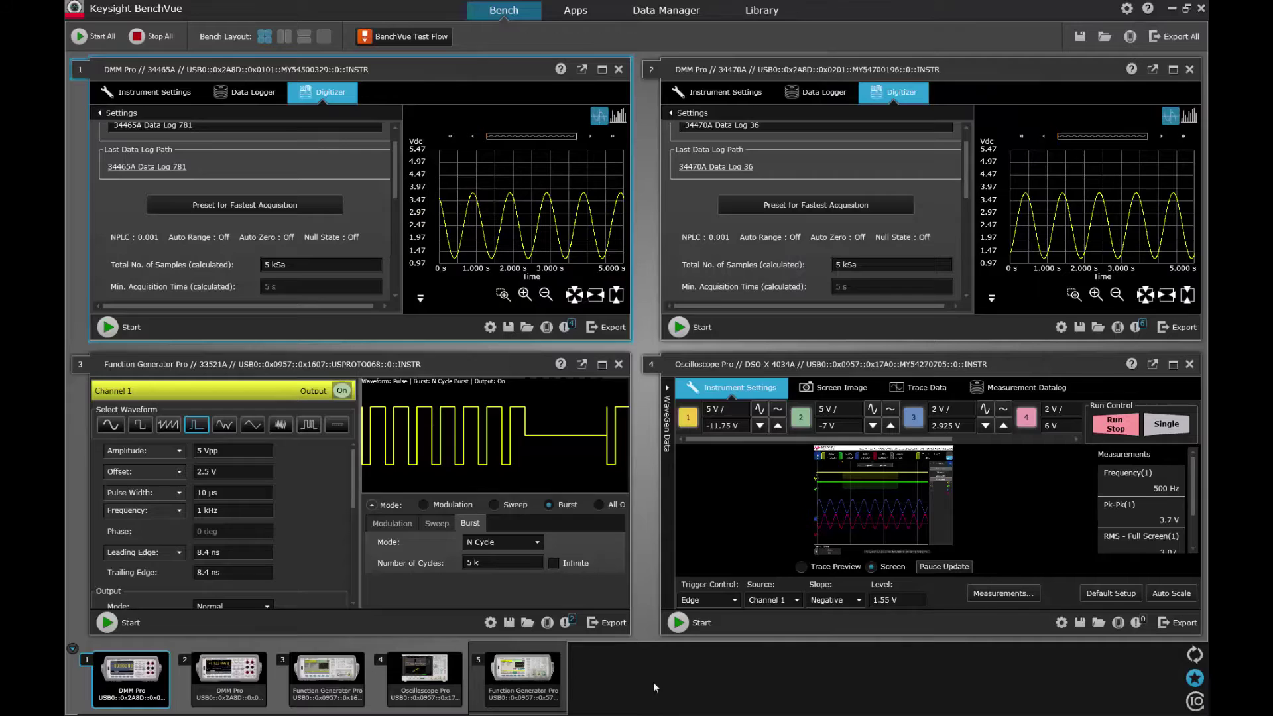
# View the two-channel function generator full-size, then the pulse generator's full settings
pyautogui.click(535, 684)
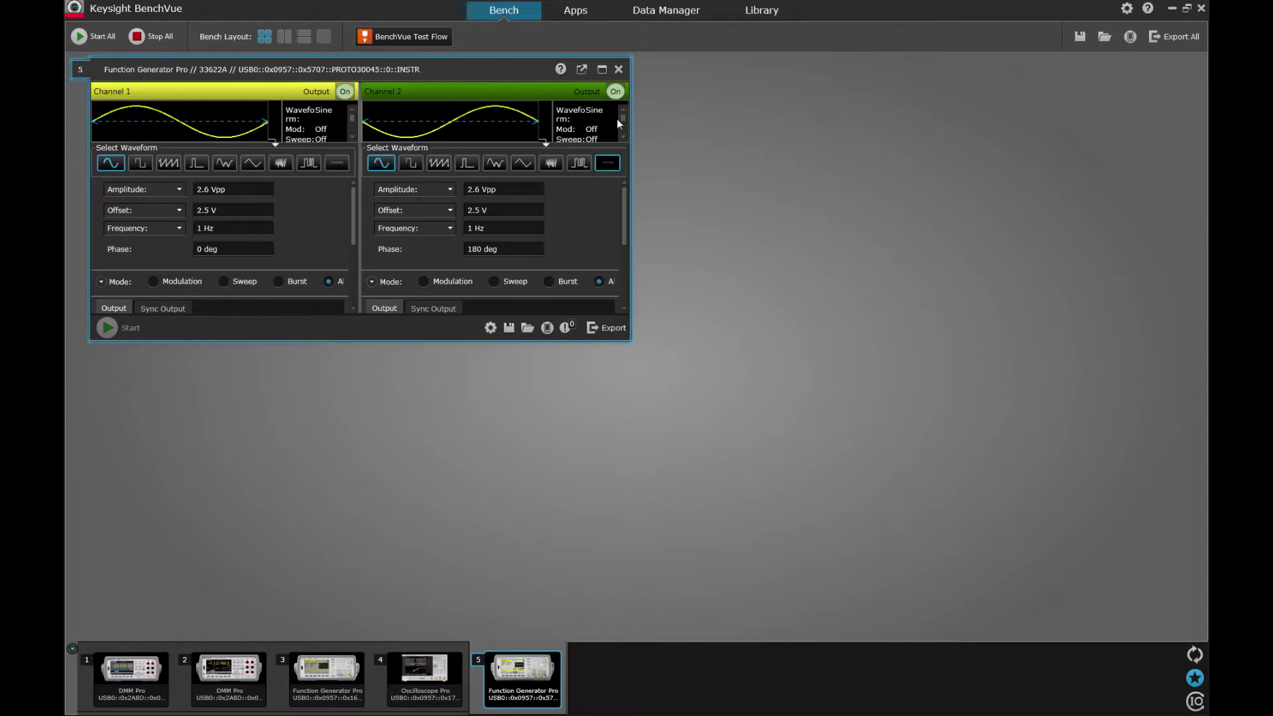
pyautogui.click(601, 69)
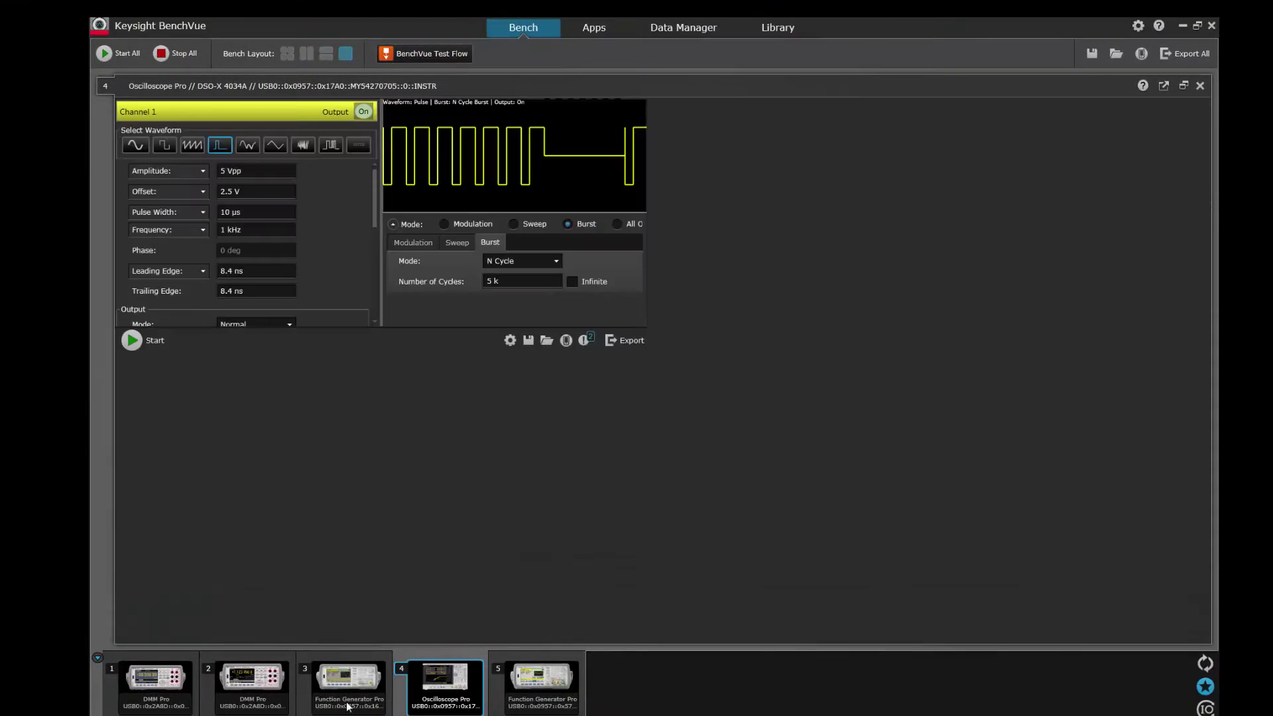
pyautogui.click(347, 704)
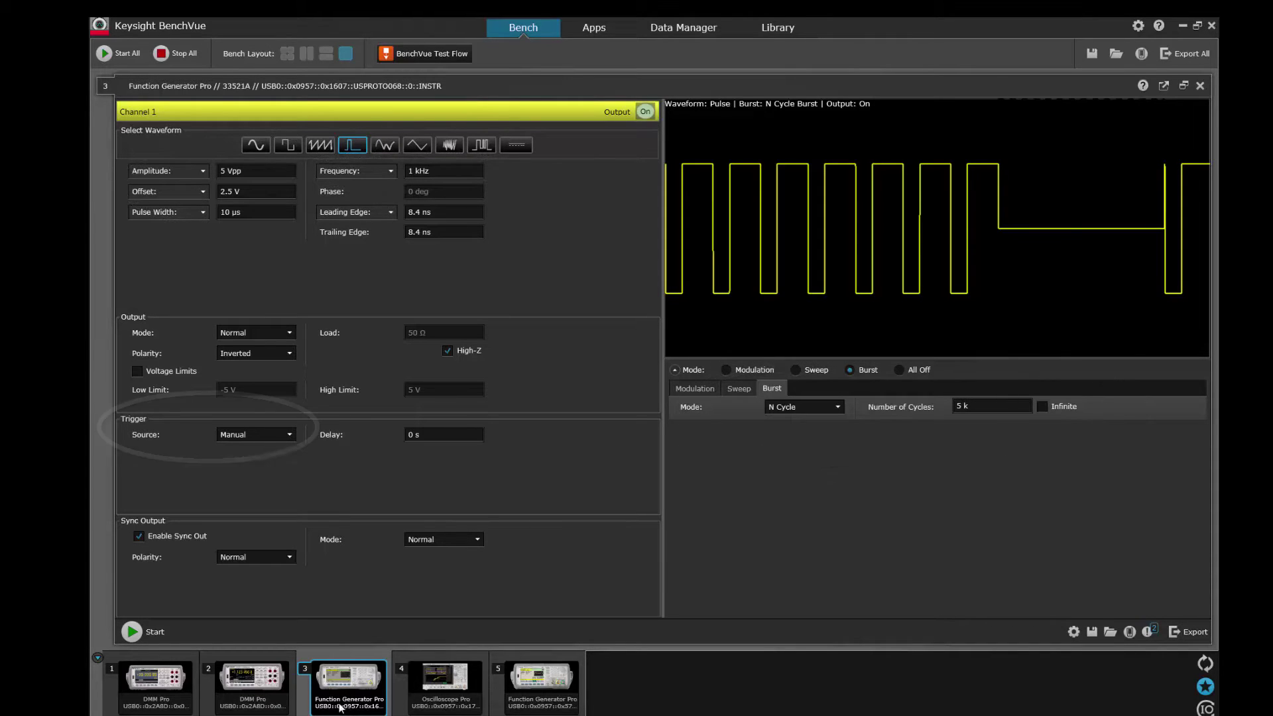
# Keep the 34470A on DC Voltage with the 10 Vdc range, then return to Digitizer
pyautogui.click(250, 703)
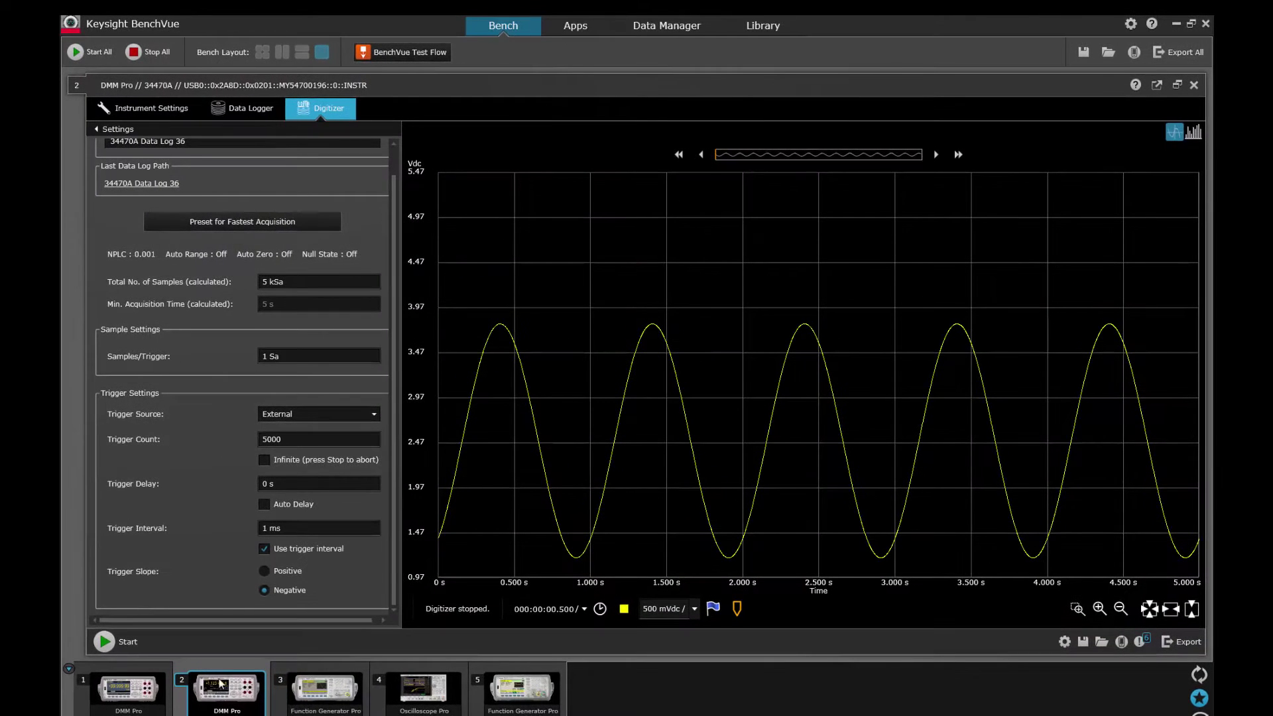
pyautogui.click(168, 107)
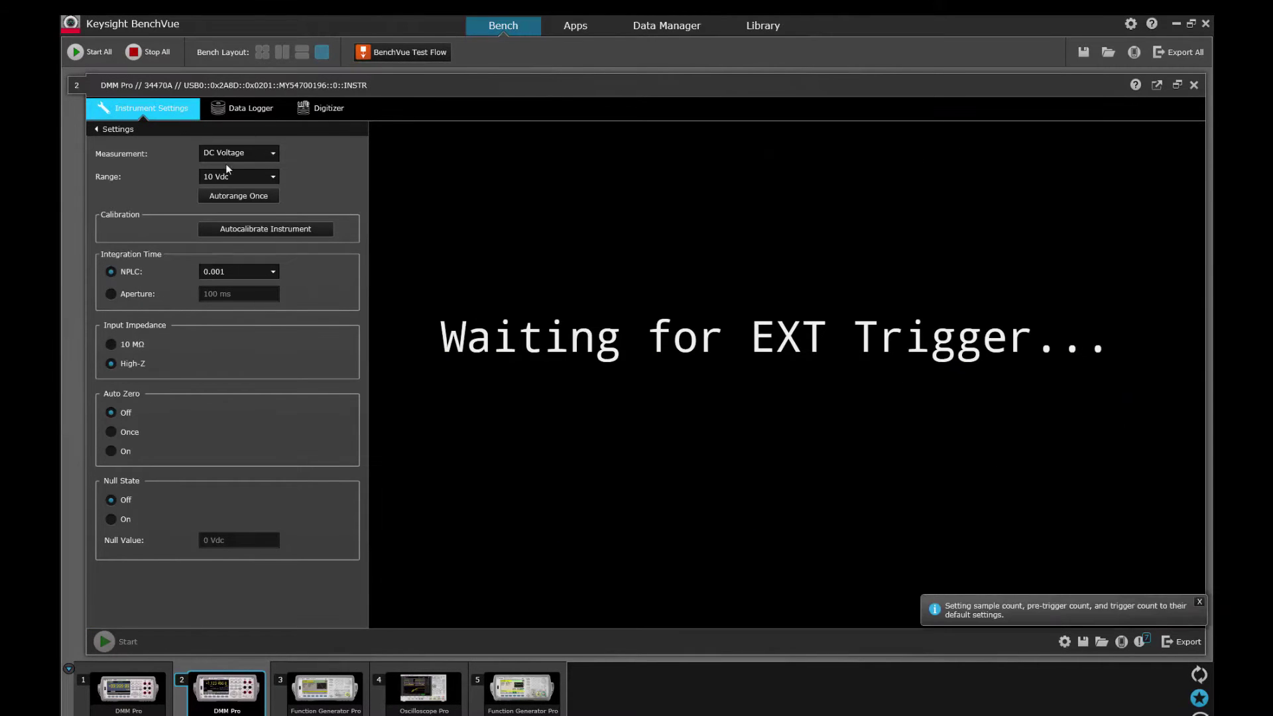
pyautogui.click(273, 155)
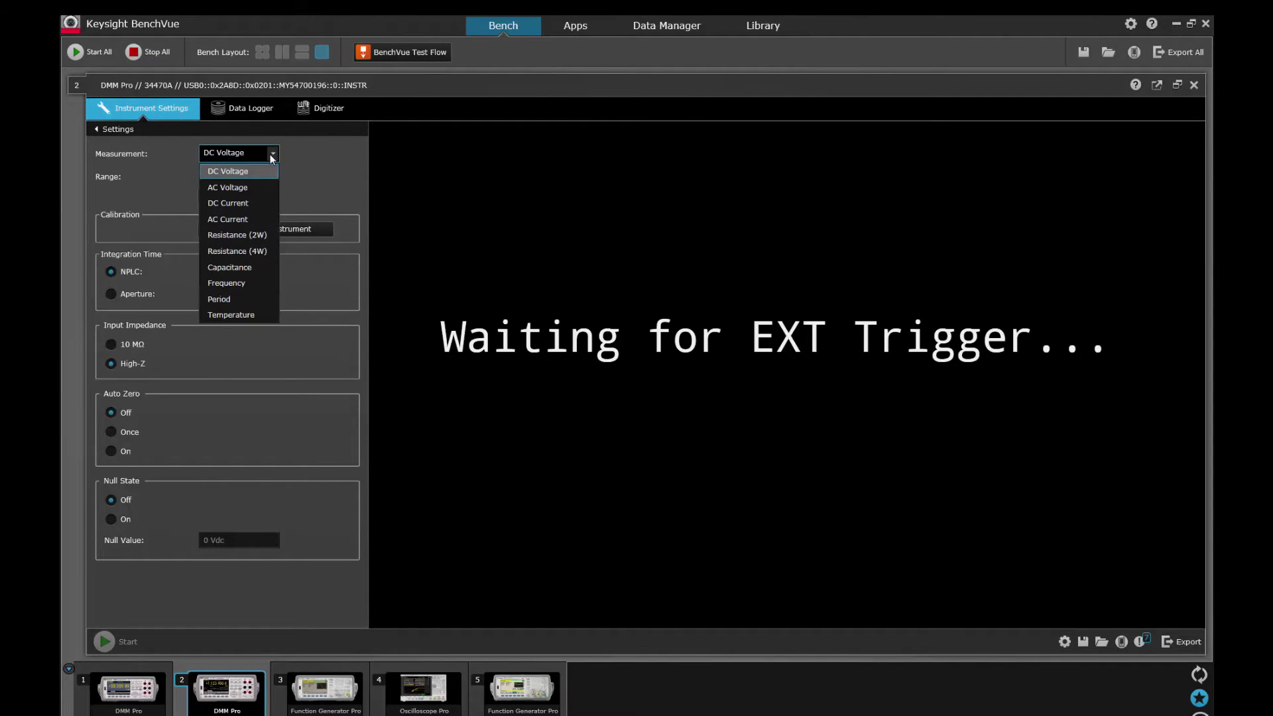
pyautogui.click(263, 174)
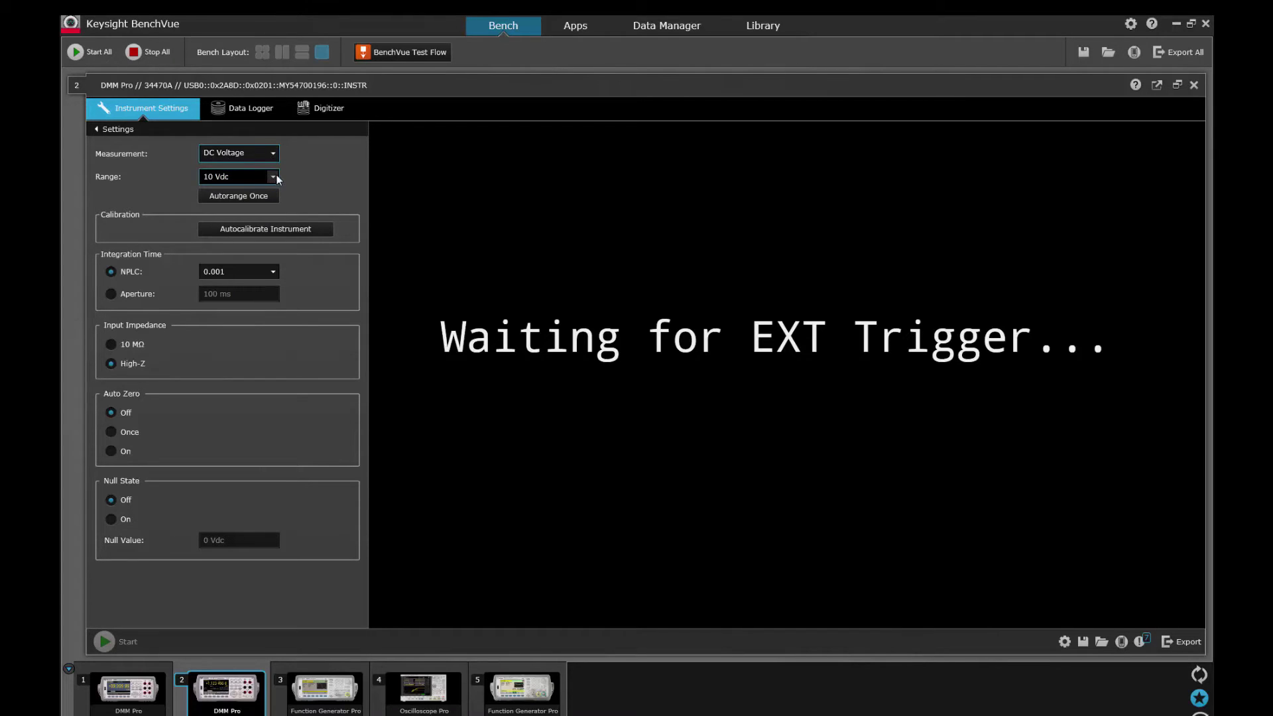
pyautogui.click(274, 175)
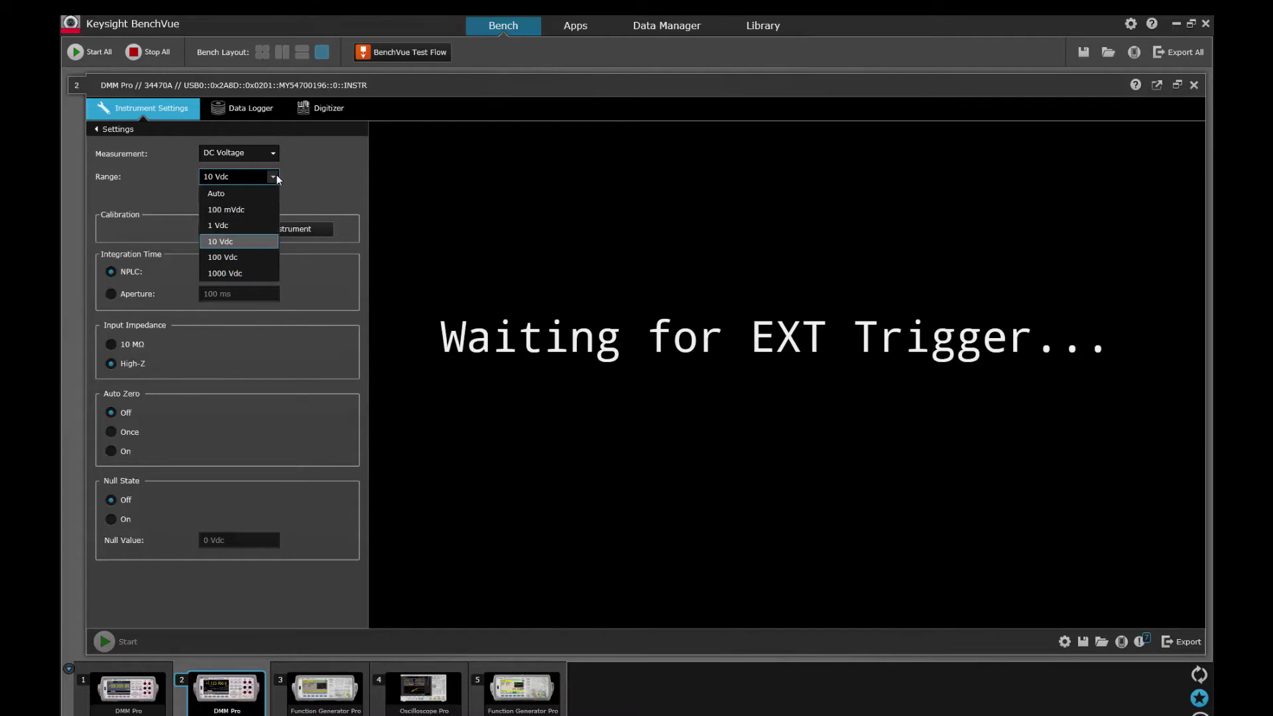
pyautogui.click(257, 240)
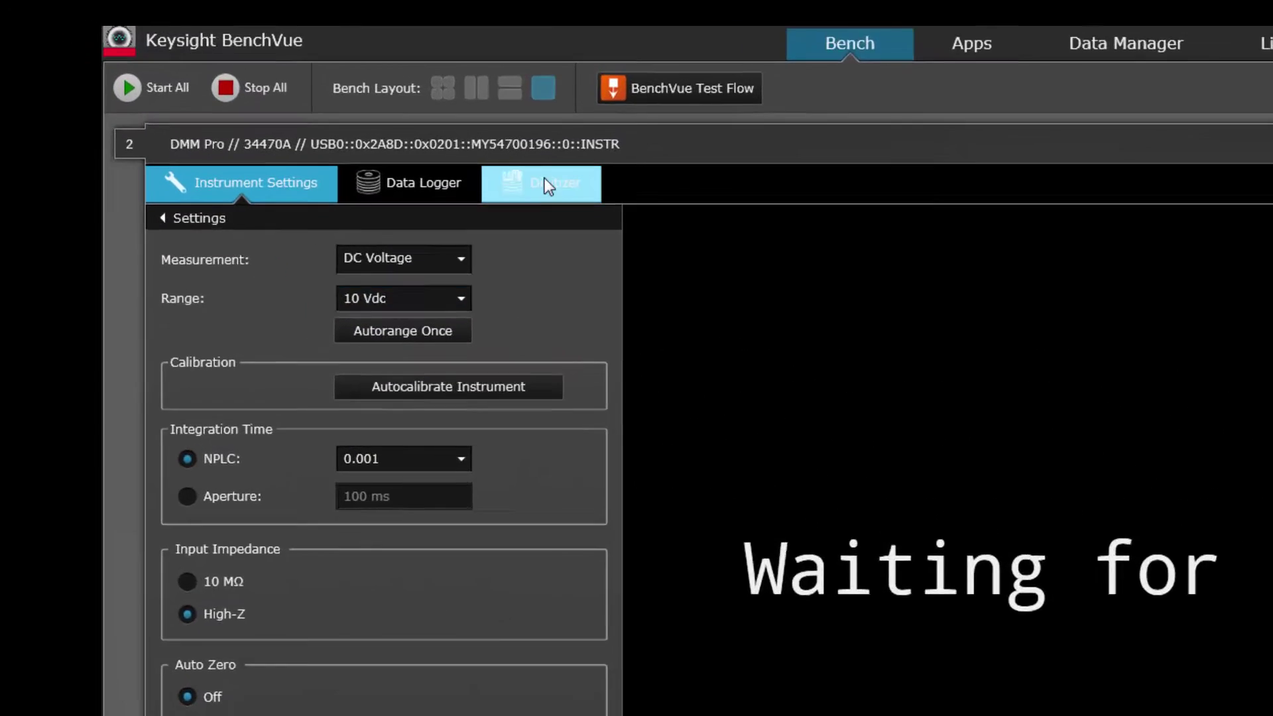
pyautogui.click(328, 108)
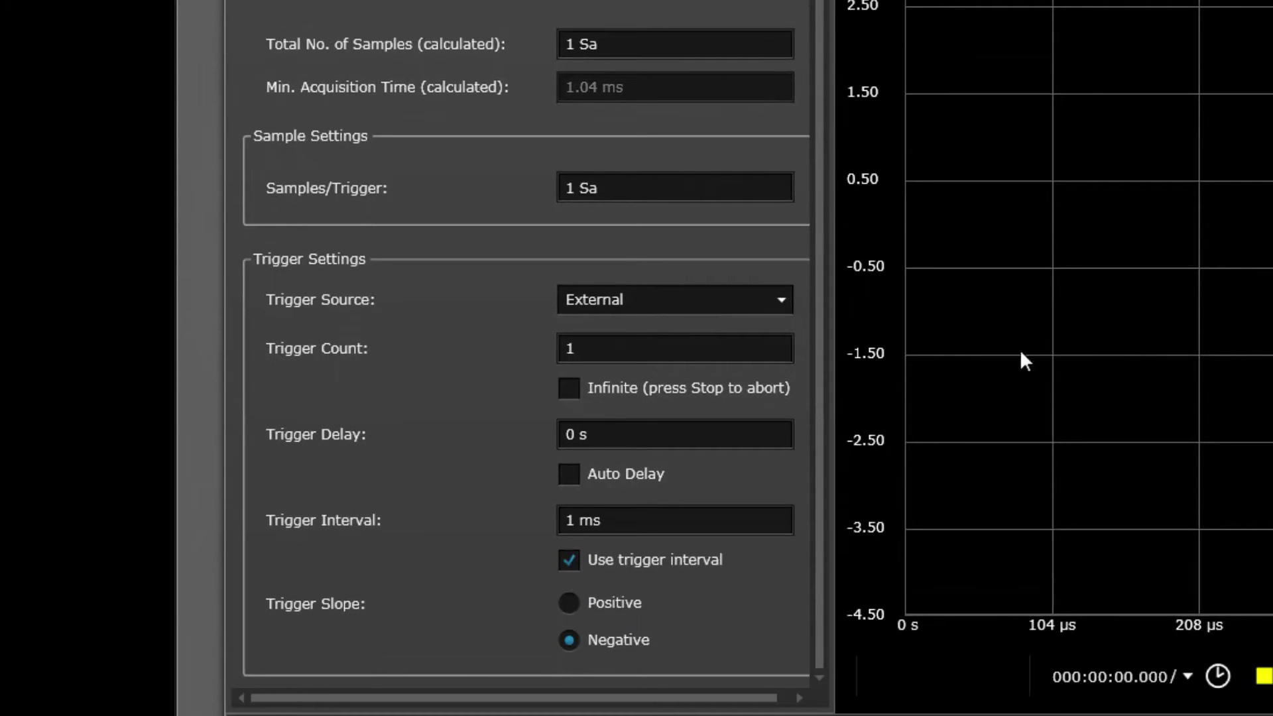
# Enter 5000 as the DMM's trigger count
pyautogui.doubleClick(604, 345)
pyautogui.write('500')
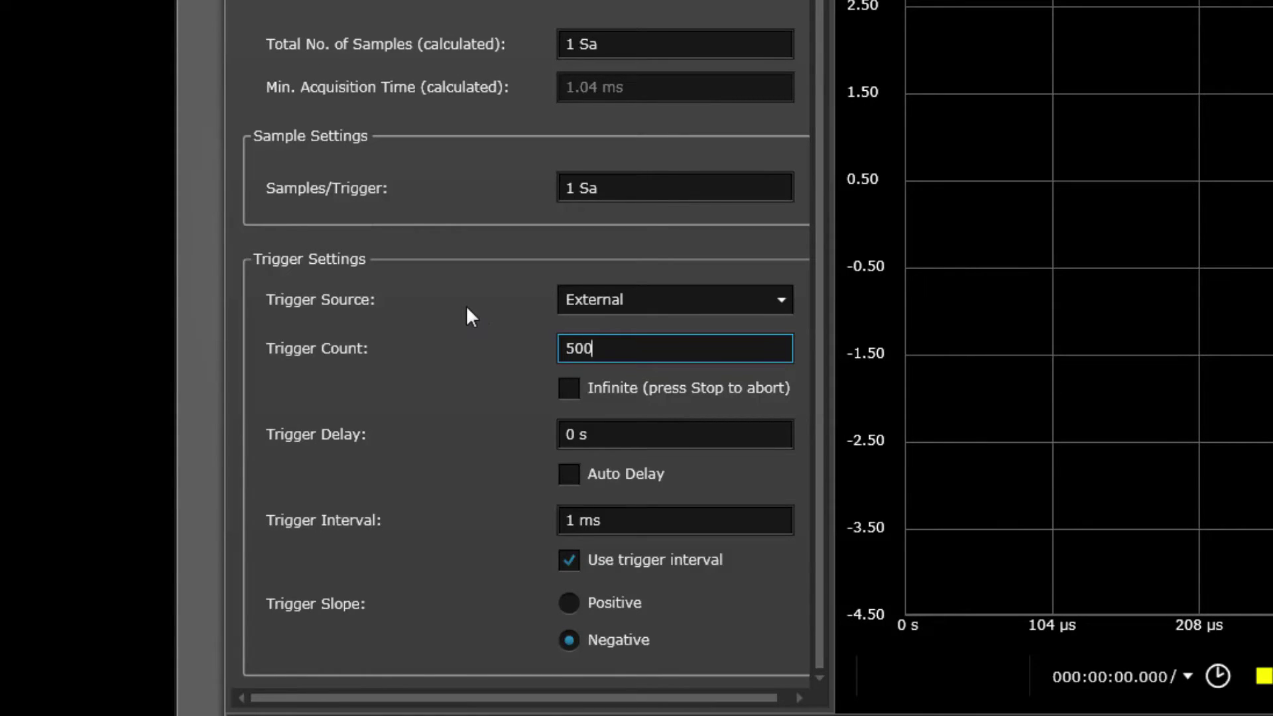
pyautogui.write('0')
pyautogui.press('Return')
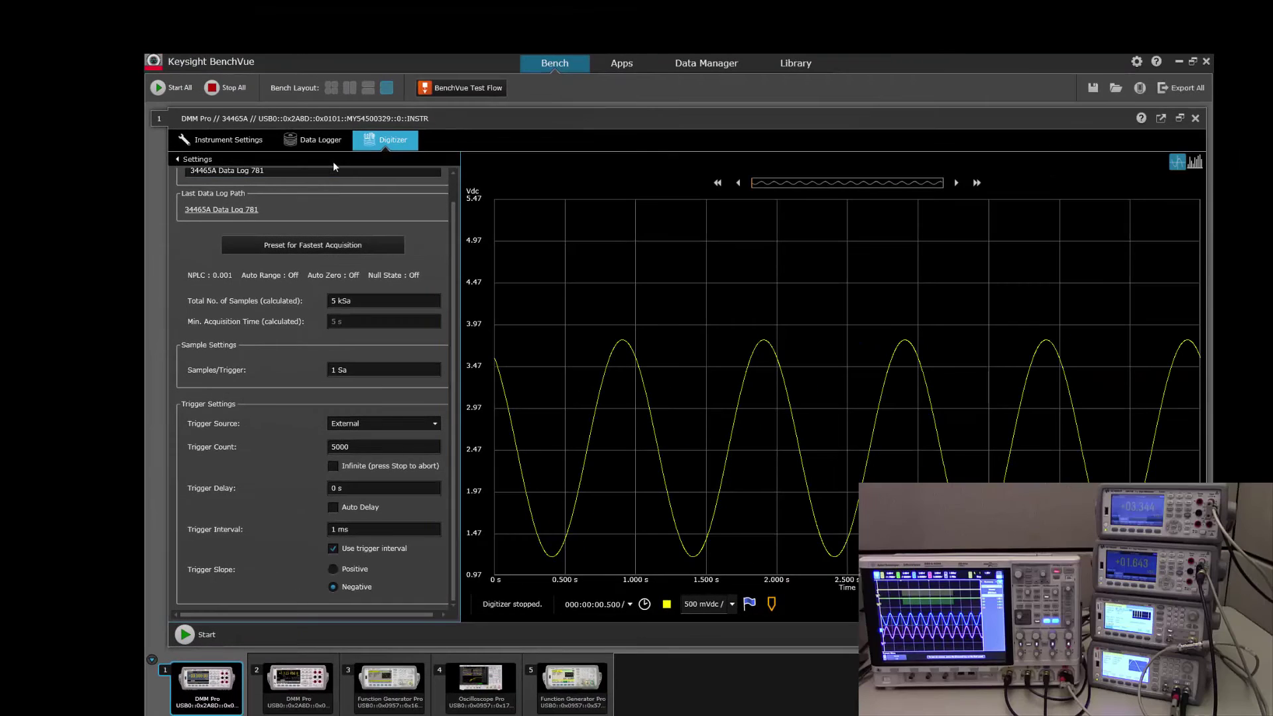
# In the 2x2 layout, start both DMMs, single-arm the scope, and fire the generator burst
pyautogui.click(331, 87)
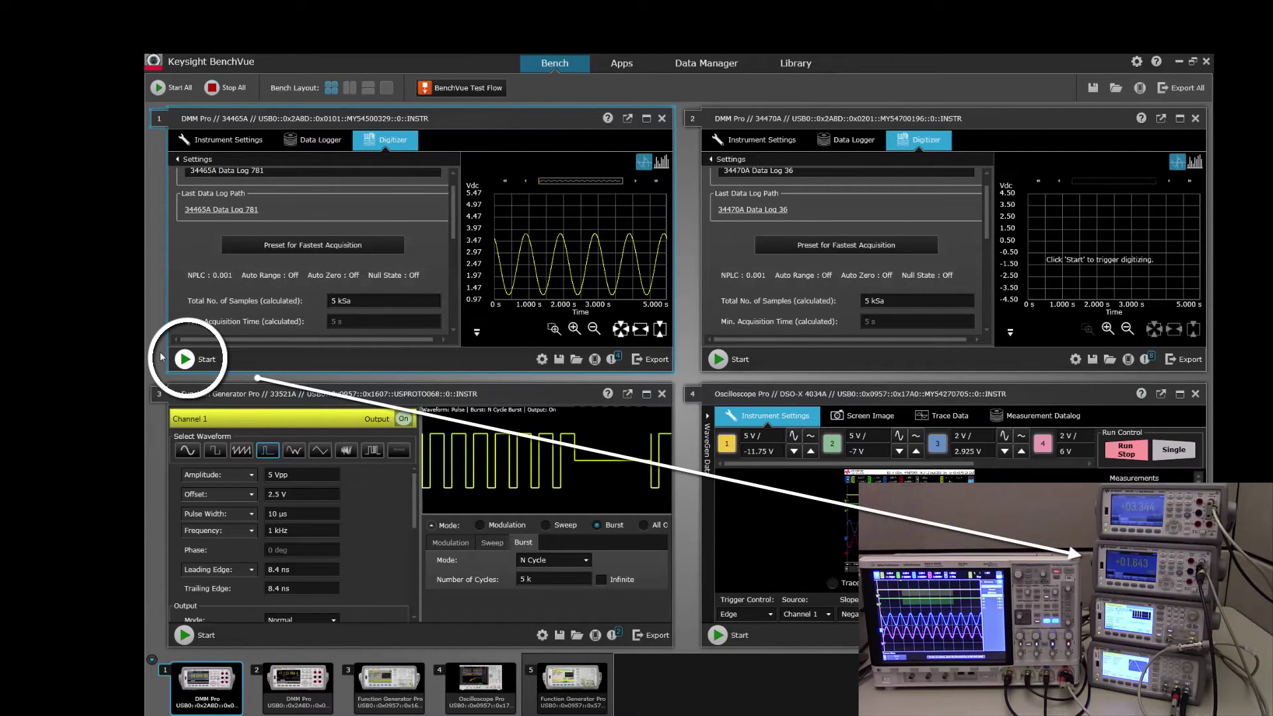
pyautogui.click(184, 359)
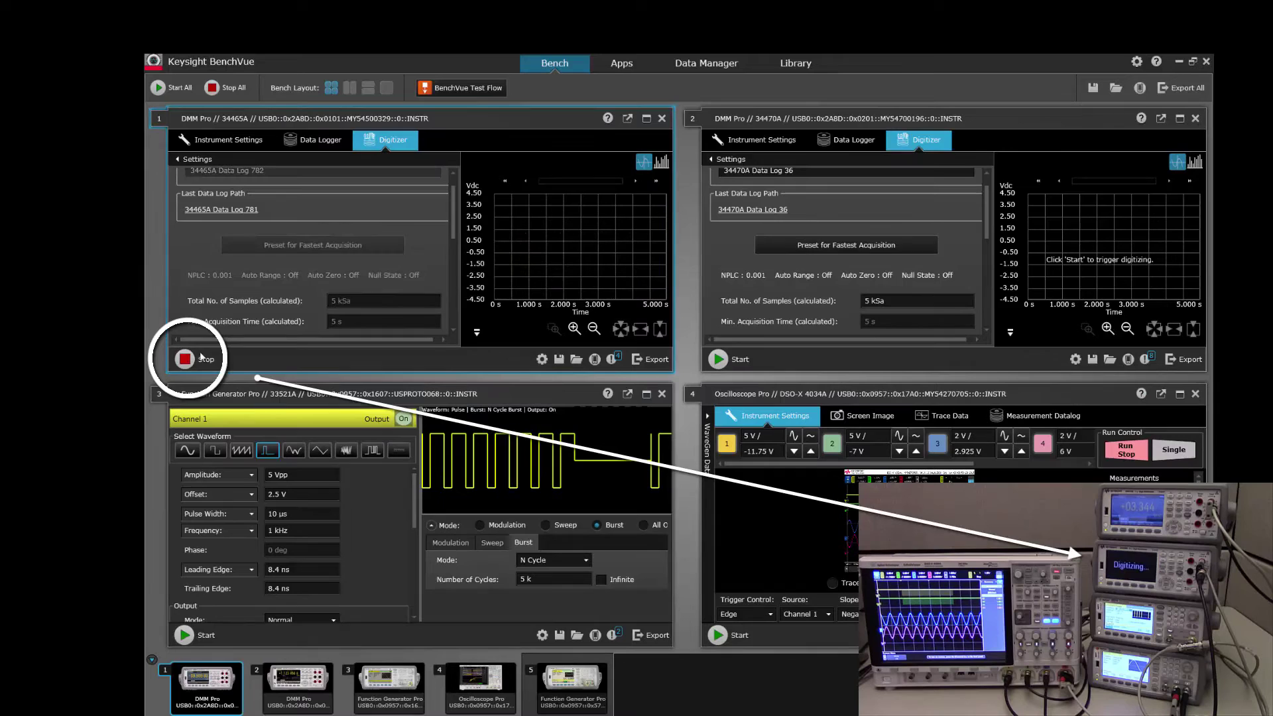
pyautogui.click(716, 358)
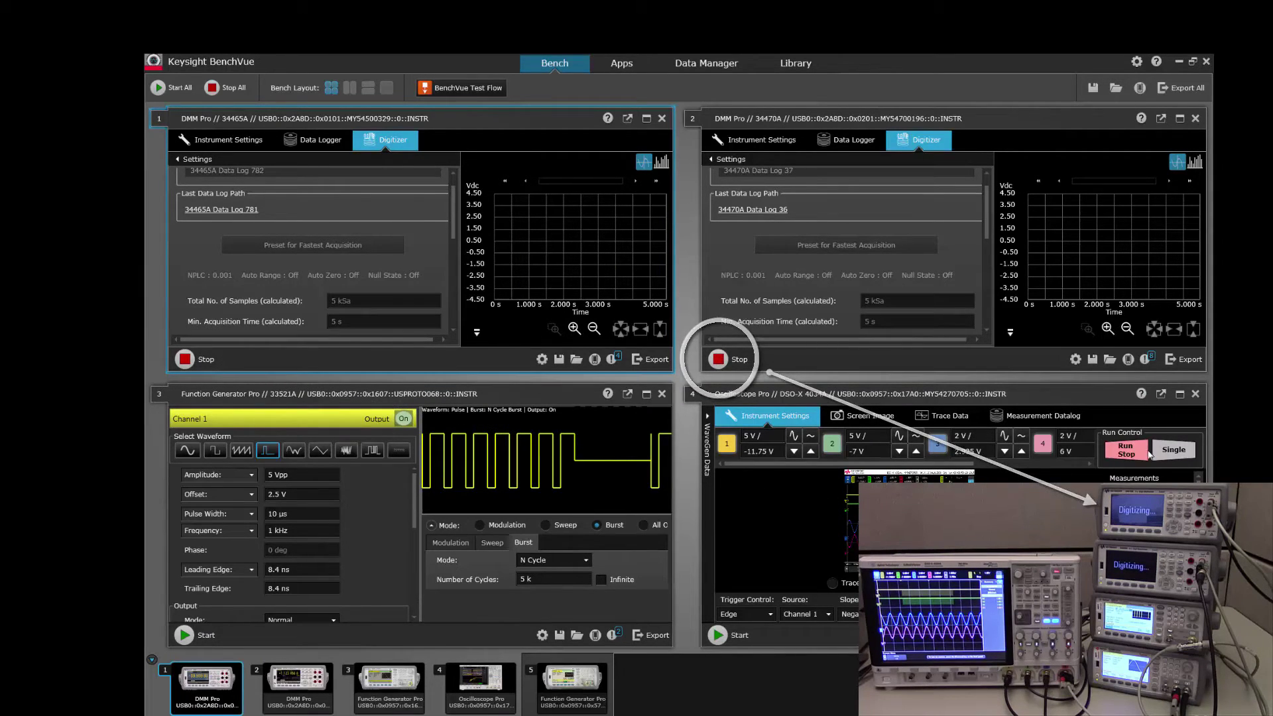
pyautogui.click(1174, 450)
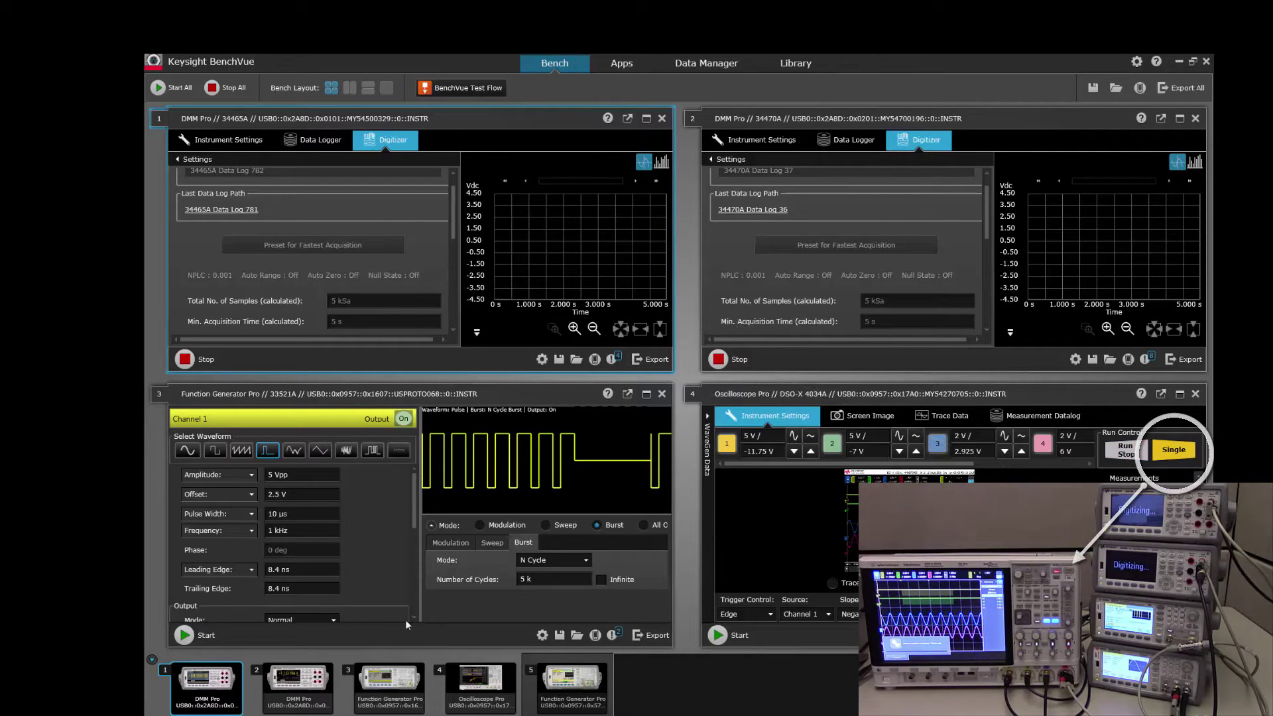
pyautogui.click(183, 634)
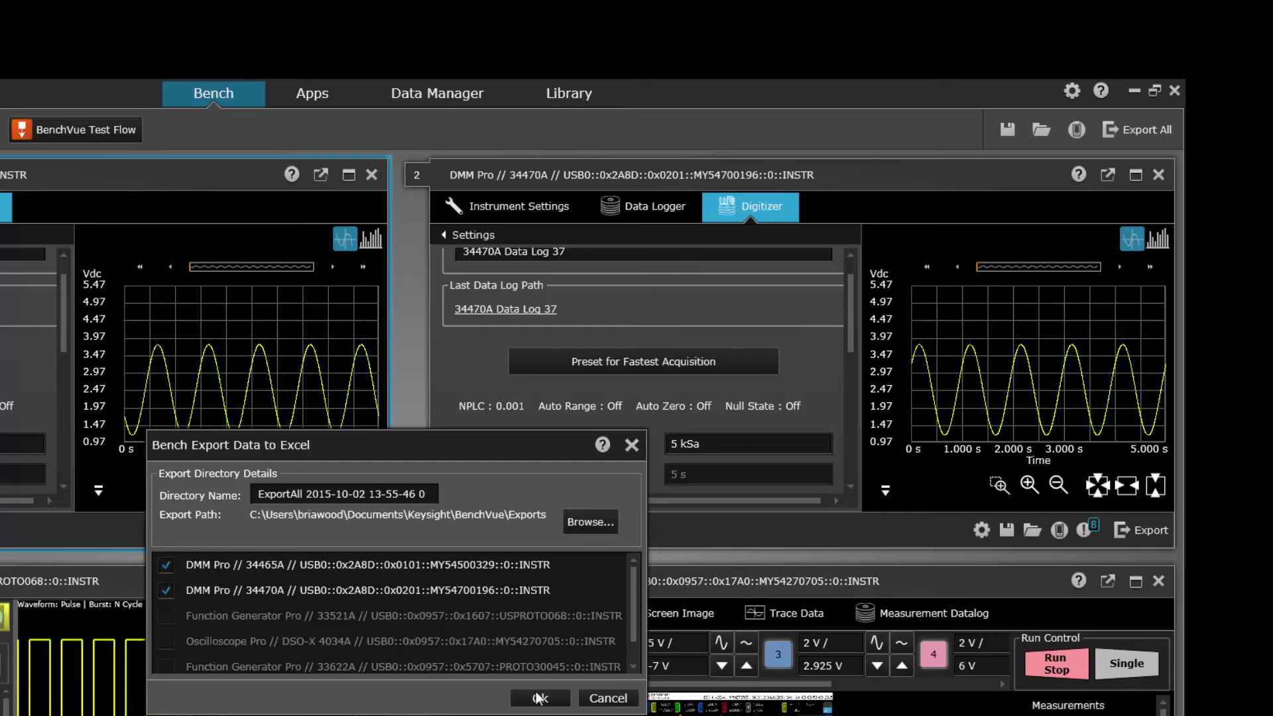
# Confirm the Excel export with both DMM Pro entries checked
pyautogui.click(539, 698)
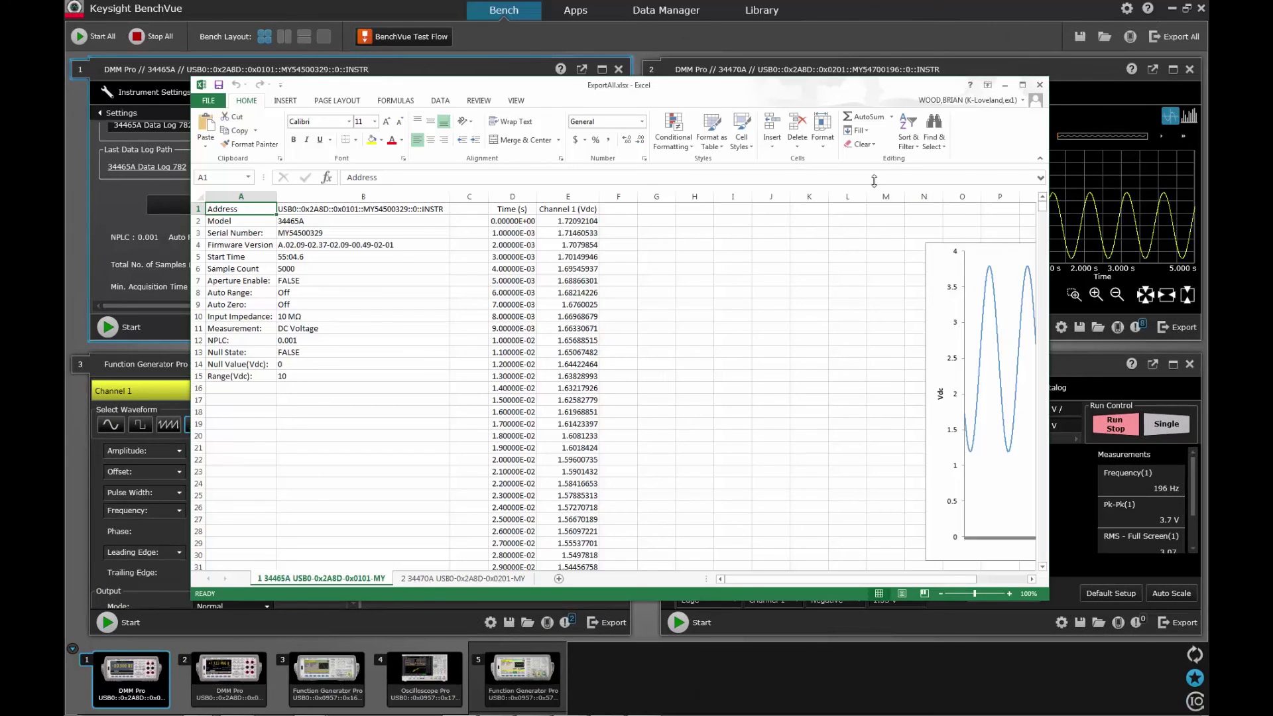
# Maximize Excel and view the 34470A sheet, then the 34465A sheet
pyautogui.click(1021, 85)
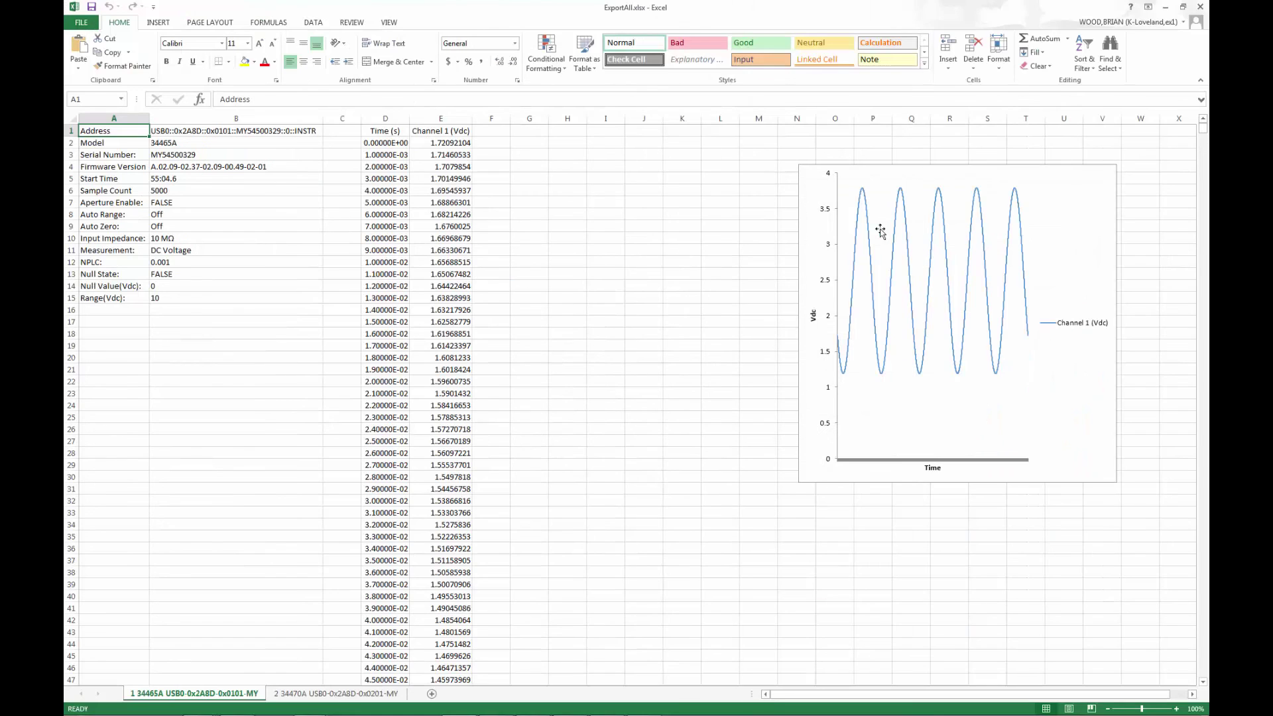
pyautogui.click(345, 694)
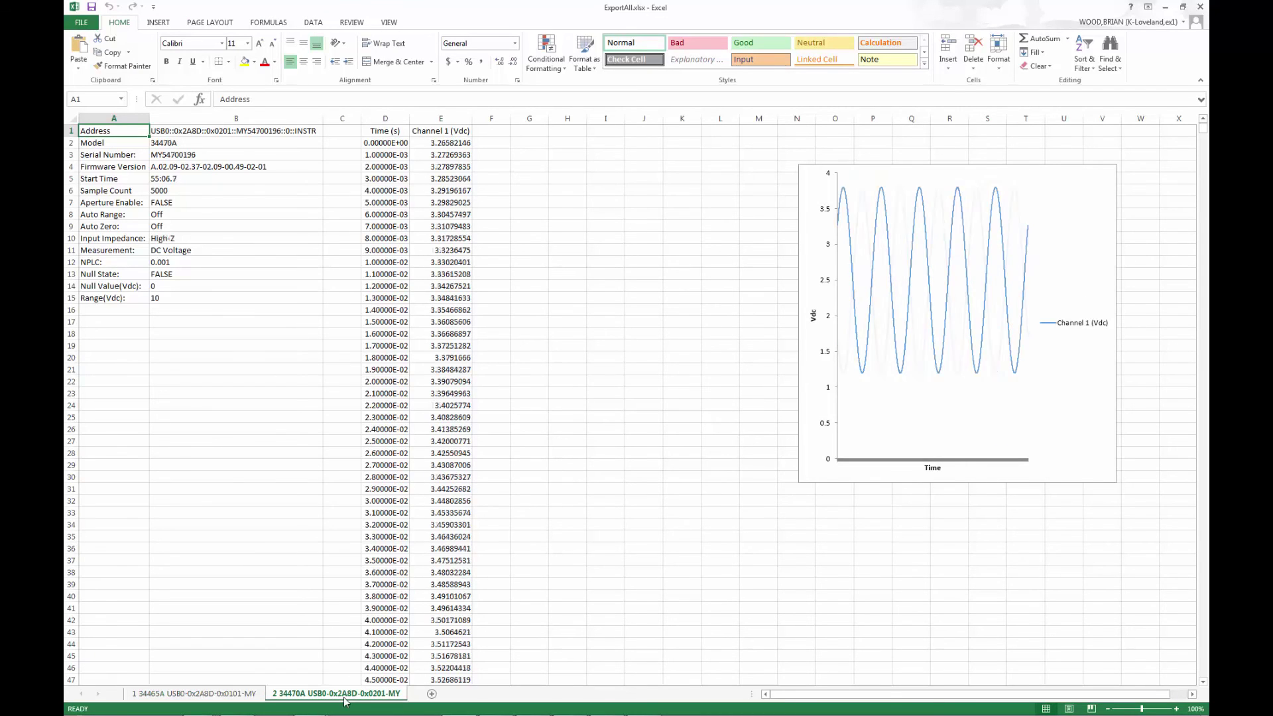
pyautogui.click(213, 695)
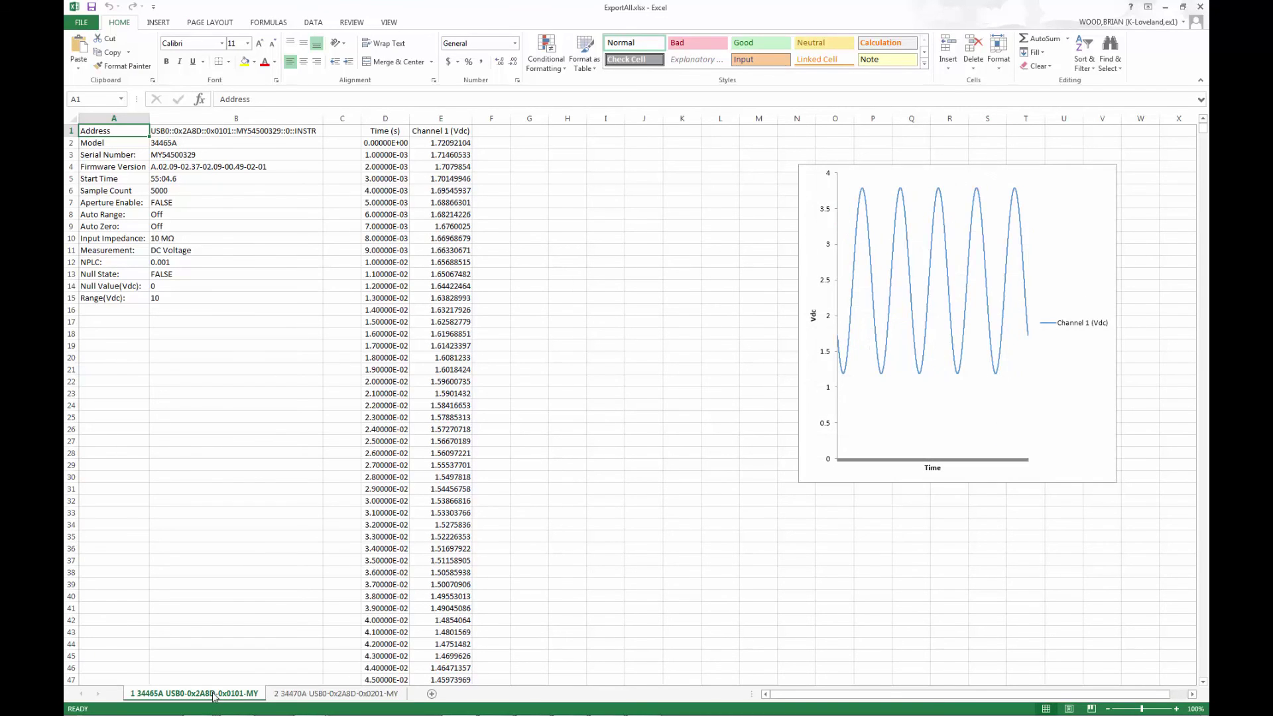